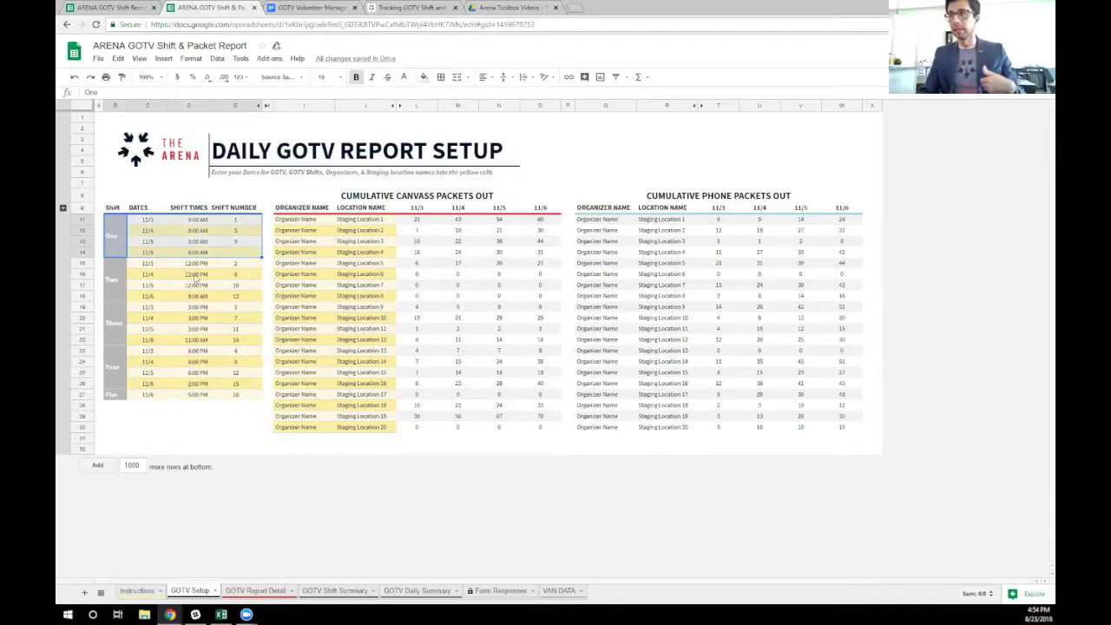
Review the GOTV Setup sheet's shift dates, times and numbers, the organizer and location names, and the cumulative canvass and phone packet tables.
left_click_drag(144, 265, 245, 299)
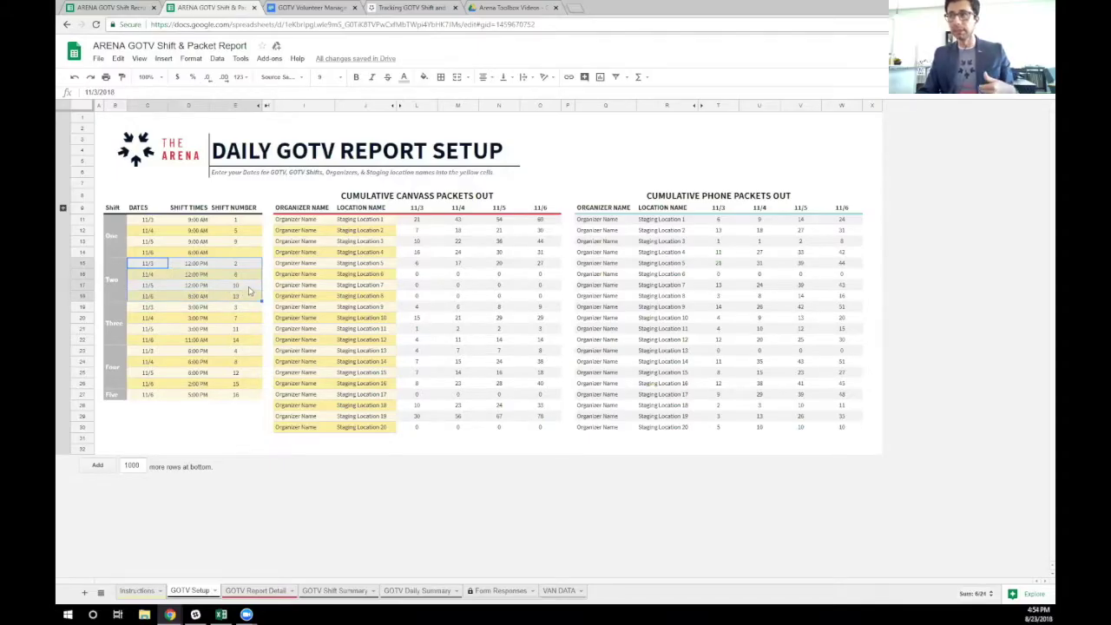
left_click_drag(251, 222, 248, 396)
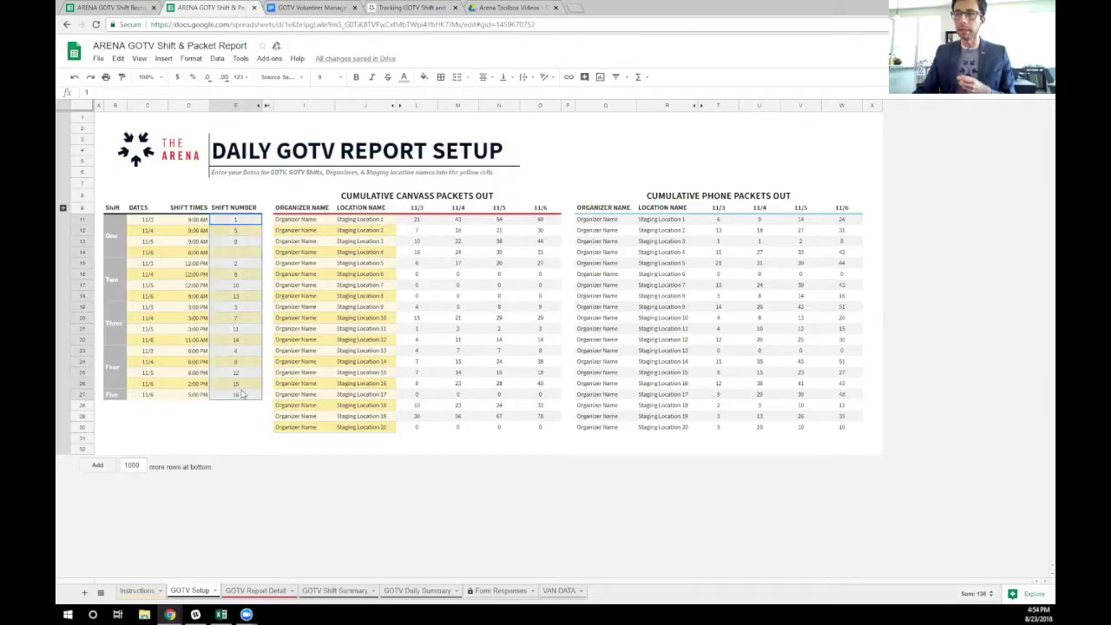
left_click_drag(198, 220, 191, 399)
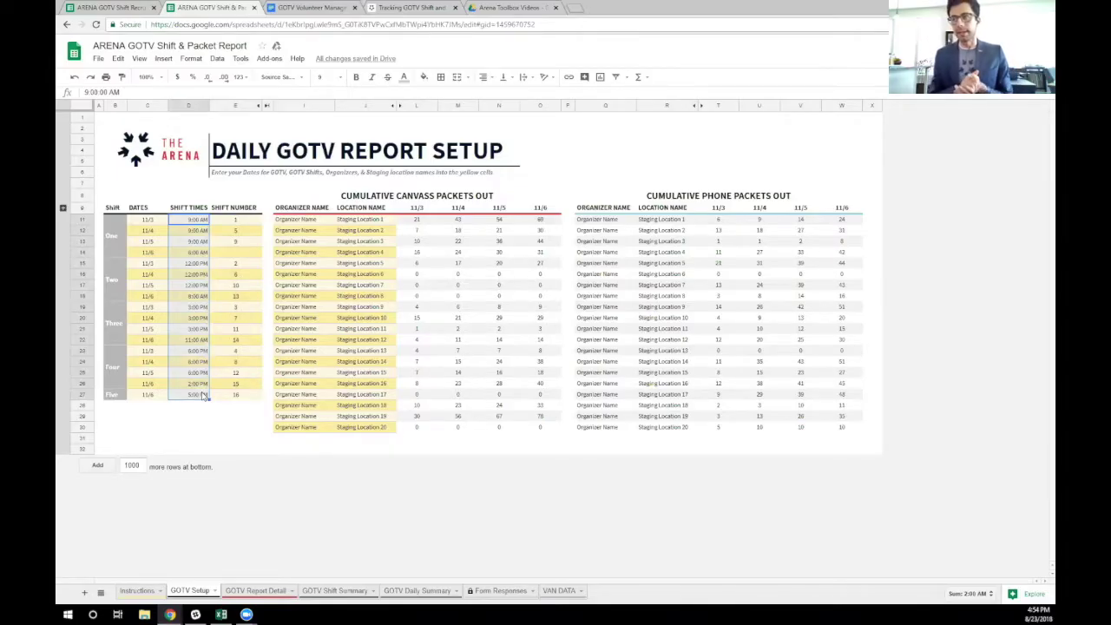
left_click_drag(294, 219, 356, 431)
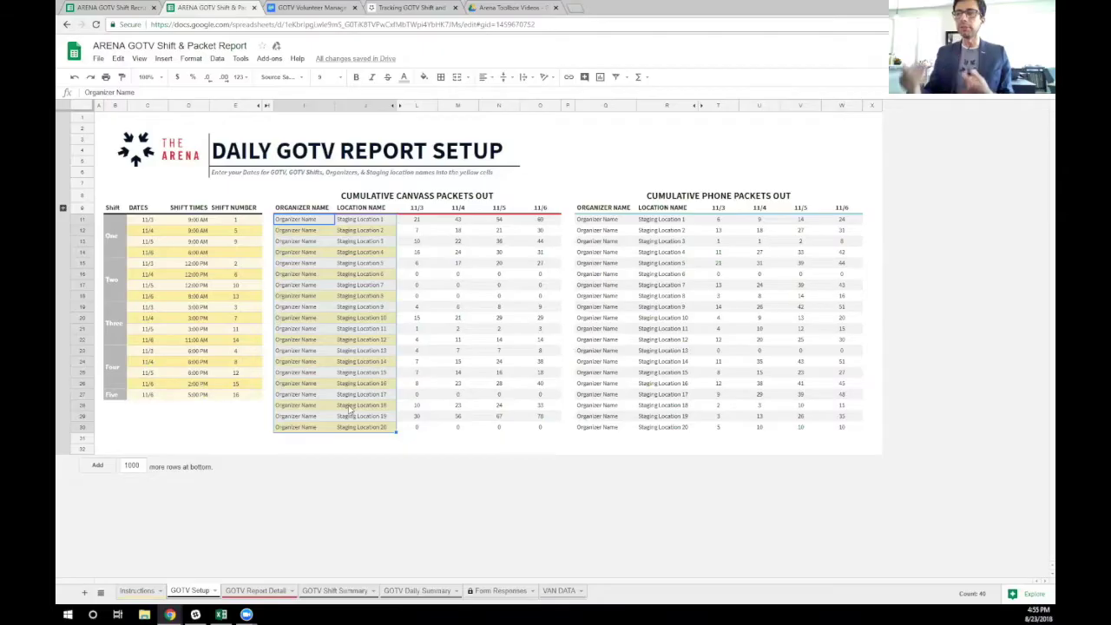
left_click(446, 198)
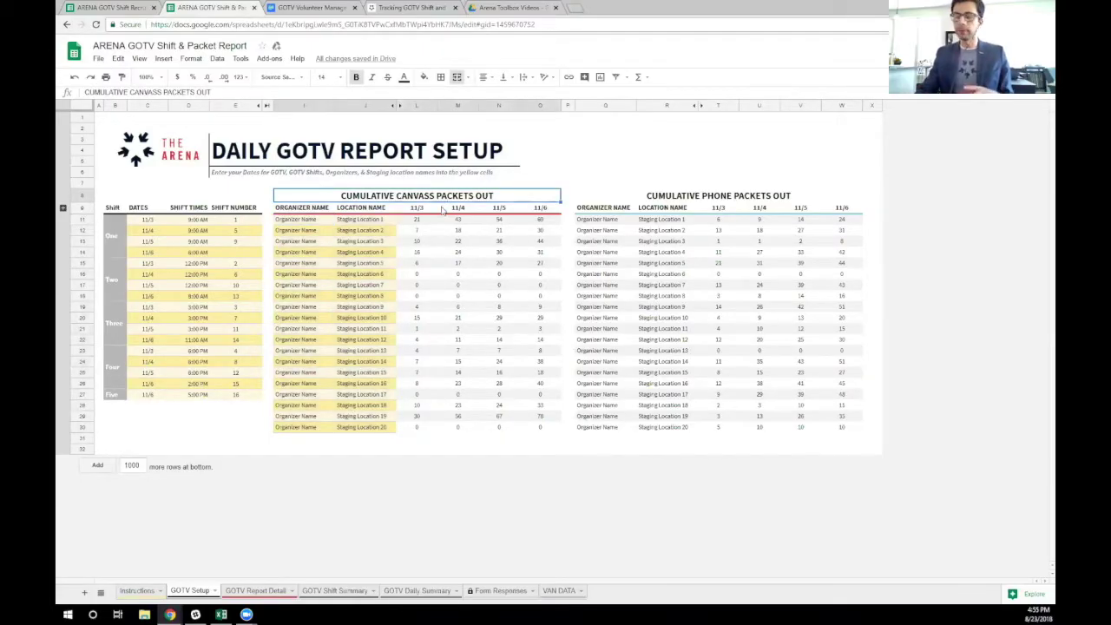
left_click(751, 198)
left_click_drag(417, 220, 538, 431)
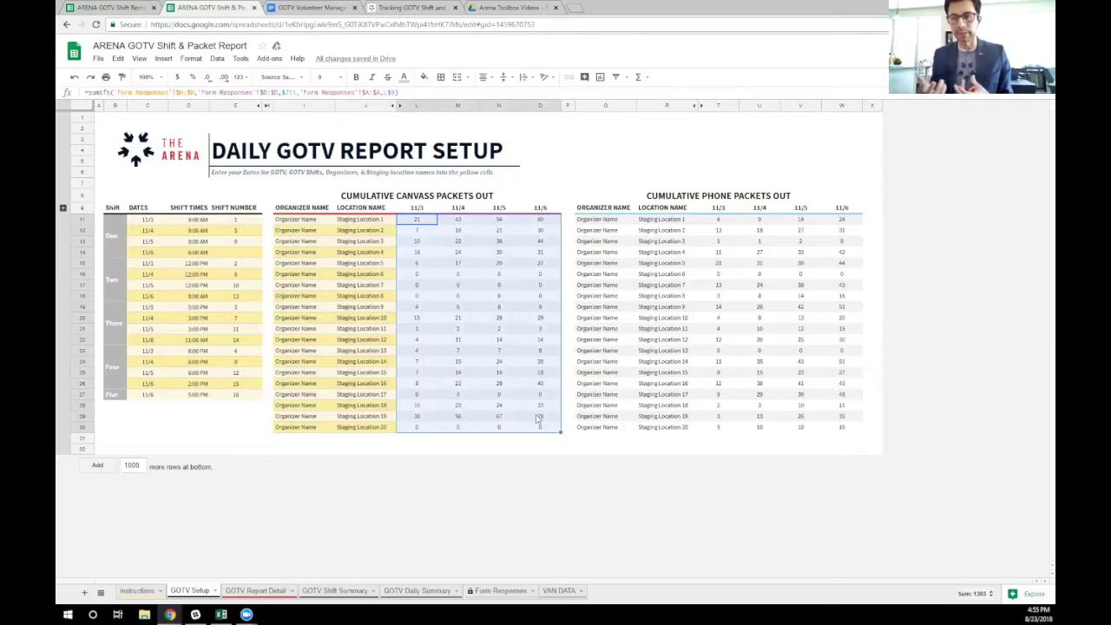
Examine the confirmed walk, call and text volunteer columns on the GOTV Report Detail sheet and their source data on the VAN DATA sheet.
left_click(238, 593)
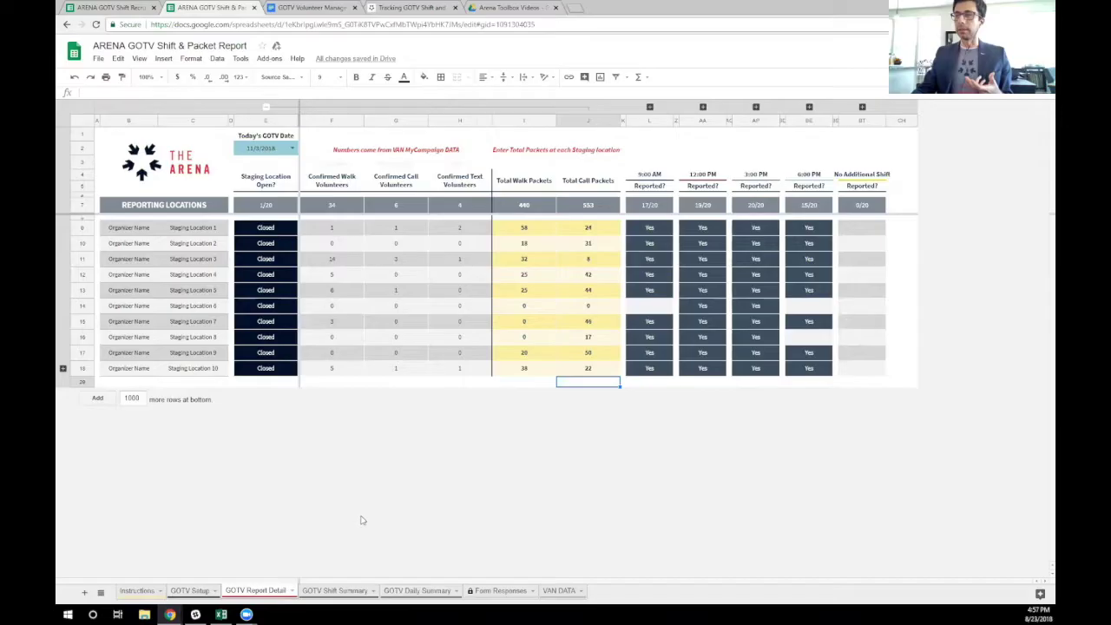
left_click_drag(326, 184, 464, 393)
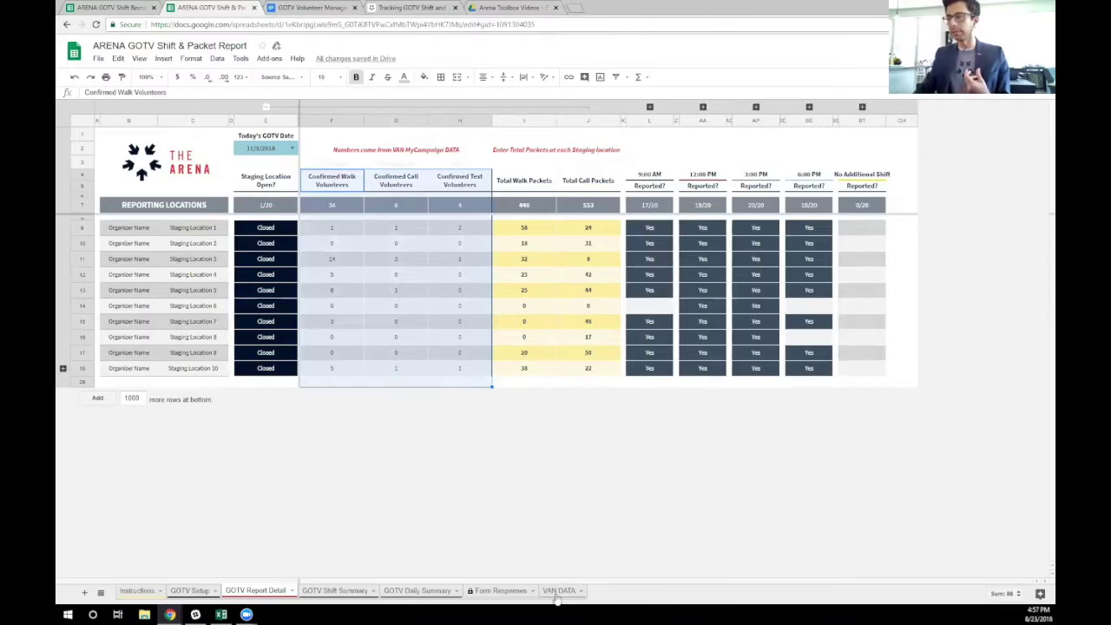
left_click(560, 590)
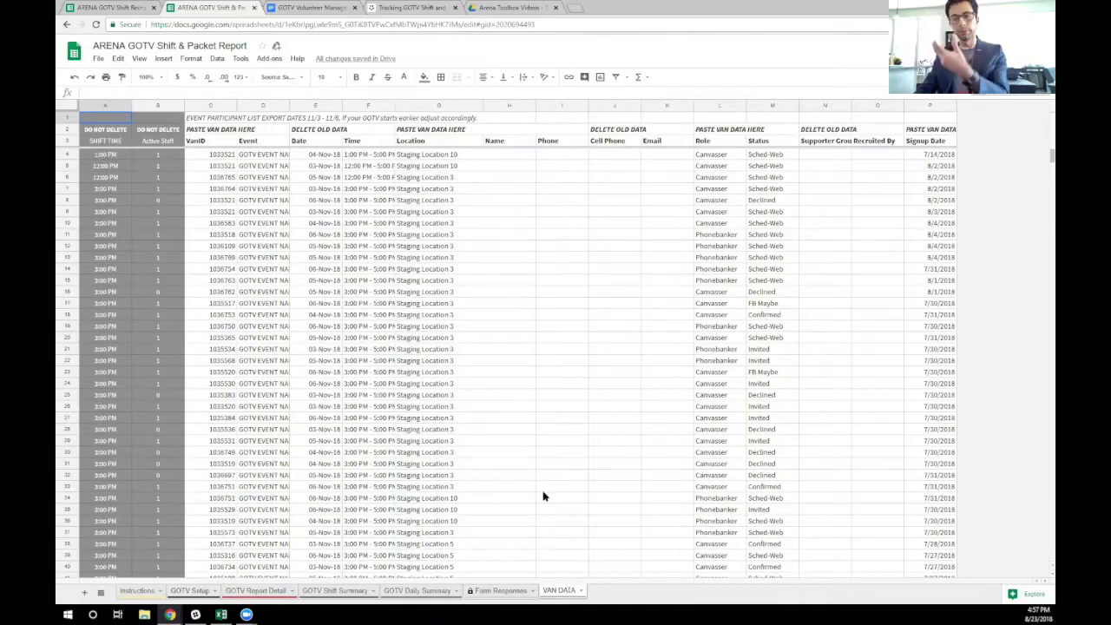
left_click(275, 591)
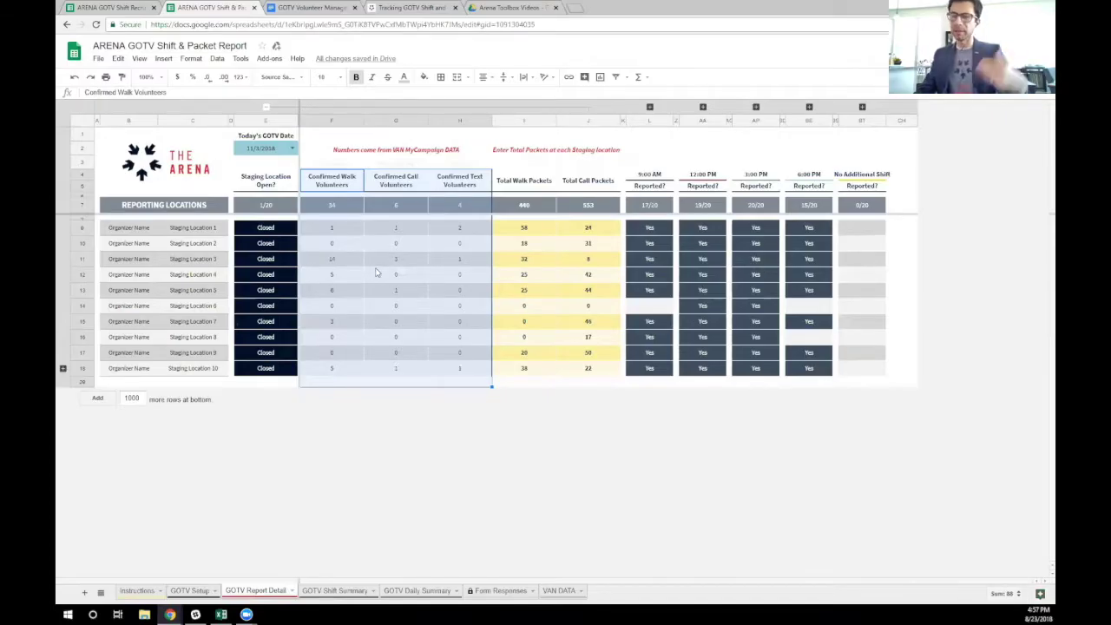
Examine the total walk and call packets, the 9:00 AM reporting column and the staging location open column in GOTV Report Detail.
left_click(591, 305)
left_click_drag(521, 179, 592, 388)
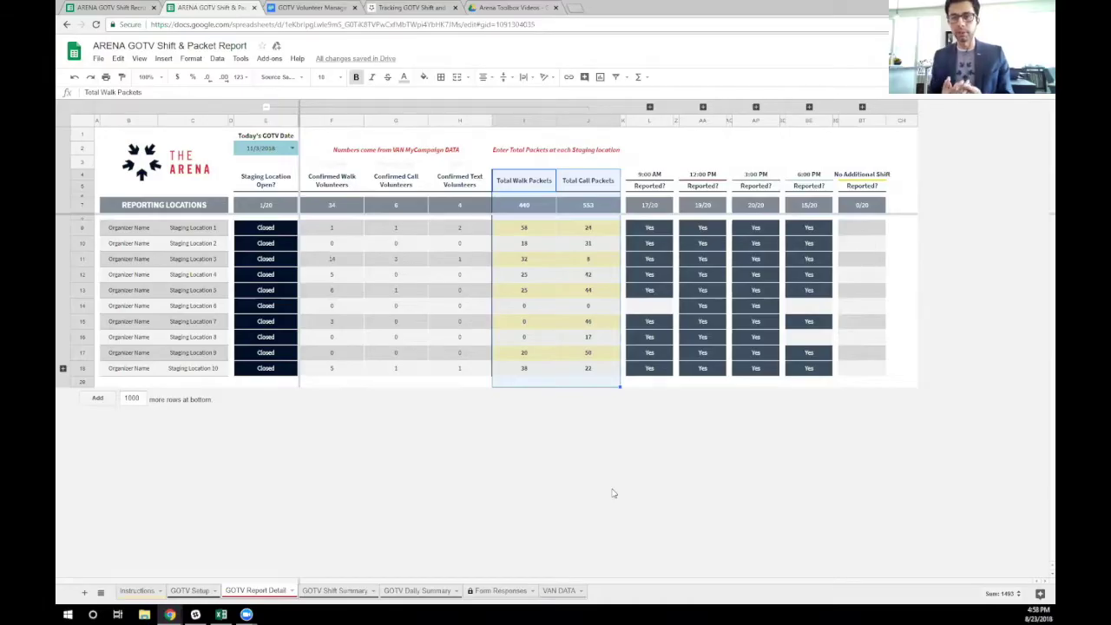
left_click_drag(653, 177, 653, 378)
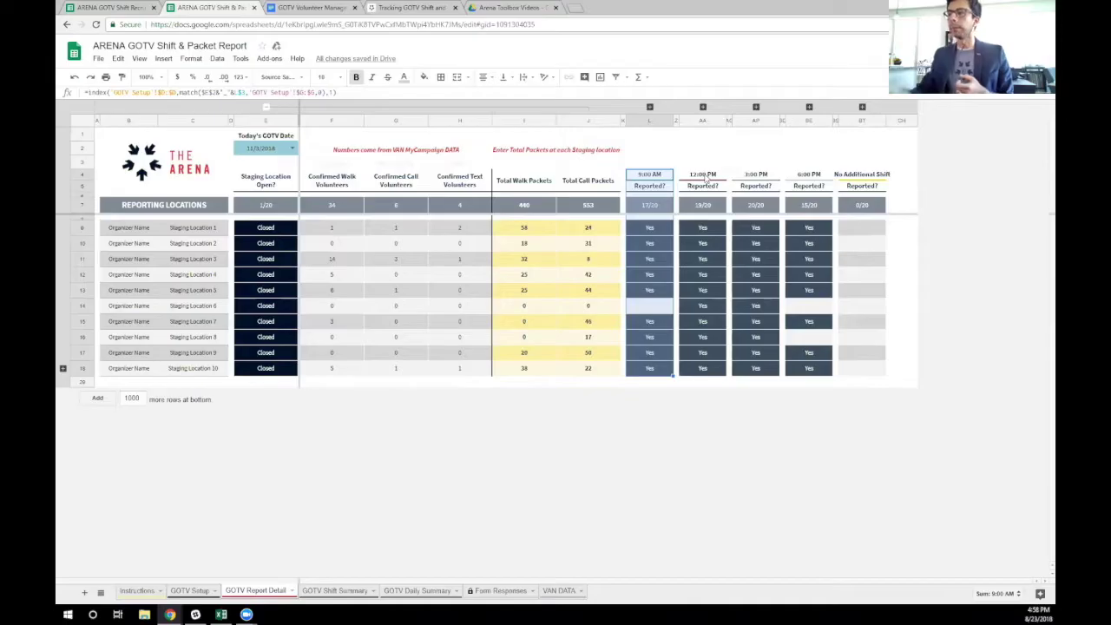
left_click_drag(280, 176, 290, 382)
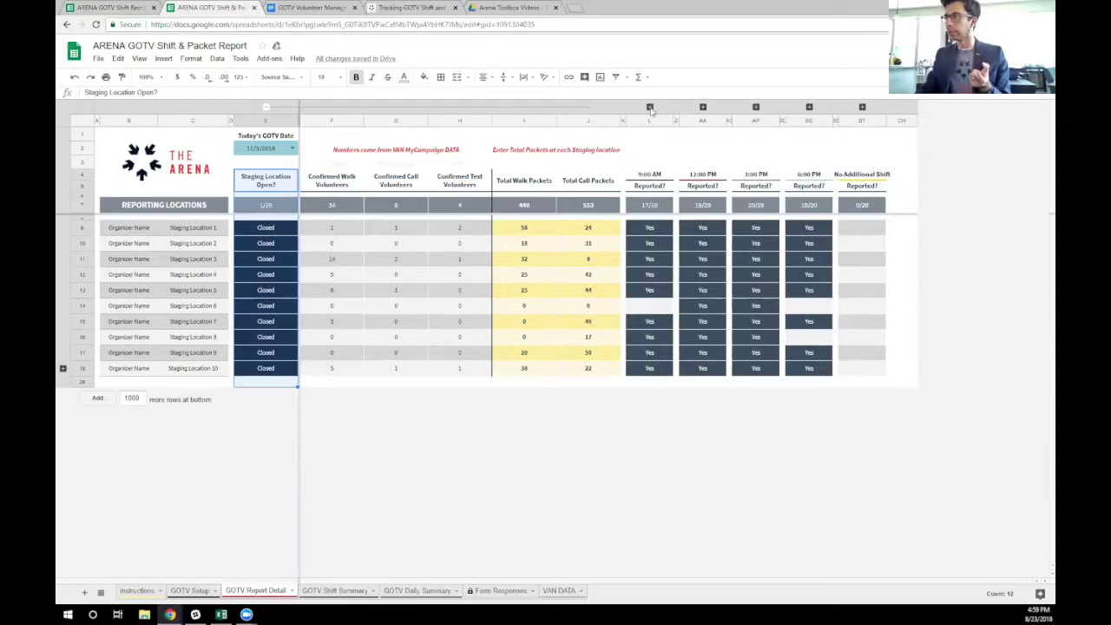
Expand the 9:00 AM shift's grouped columns and examine its Reported and Walk Vols Schd columns.
left_click(650, 106)
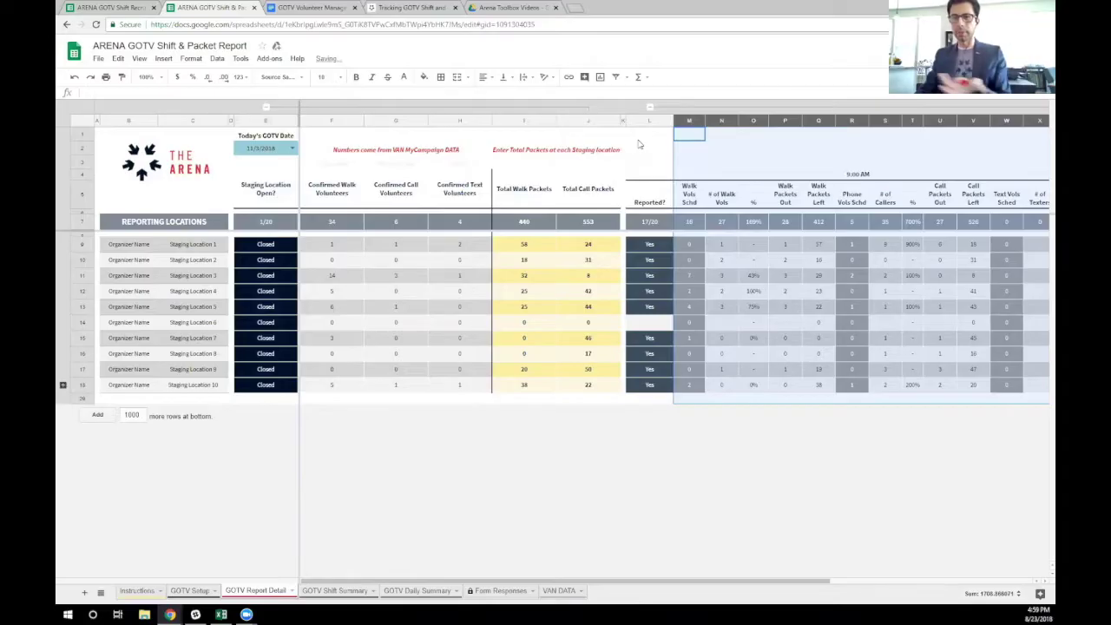
left_click_drag(703, 582, 806, 580)
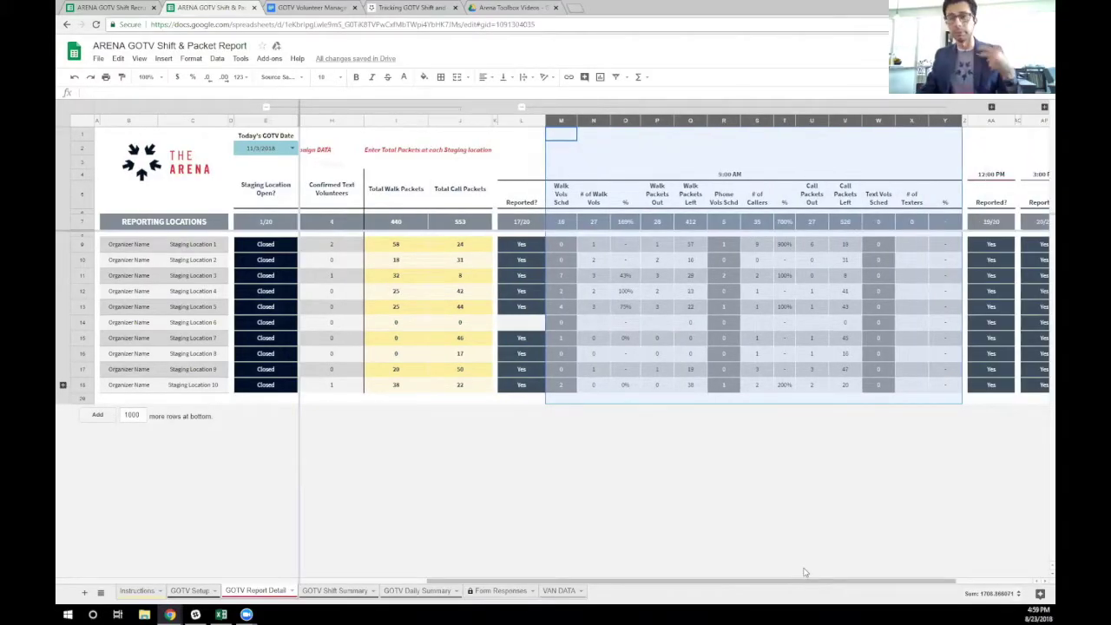
left_click(649, 401)
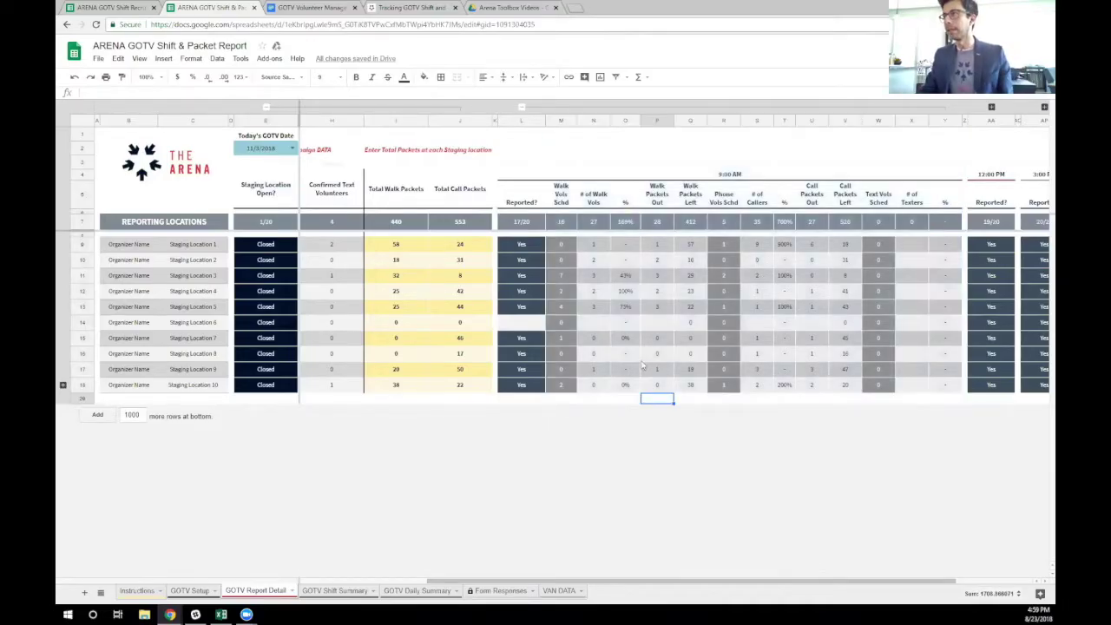
left_click_drag(523, 203, 531, 401)
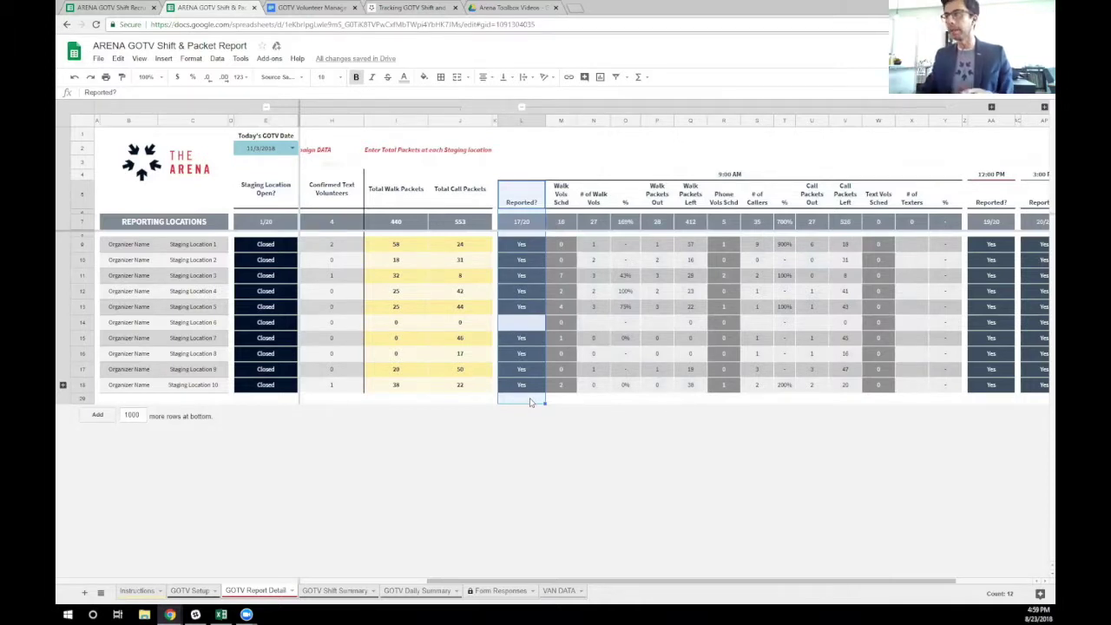
left_click(617, 276)
left_click_drag(562, 193, 568, 417)
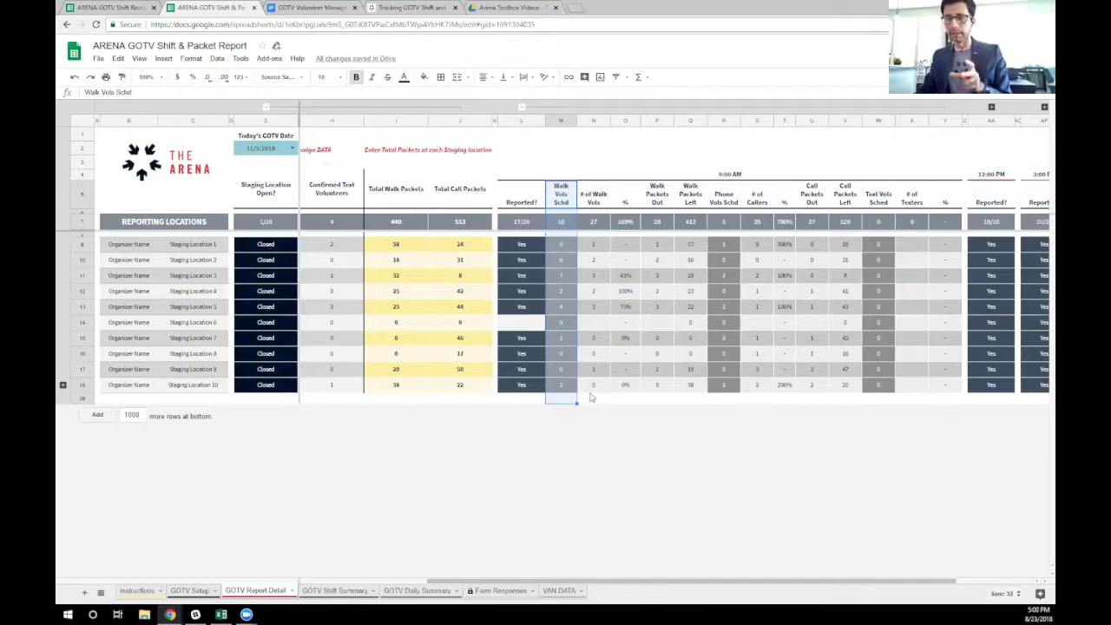
Examine the 9:00 AM shift's walk volunteer and packet columns, its caller and call packet columns, and its texter columns.
left_click_drag(595, 195, 692, 408)
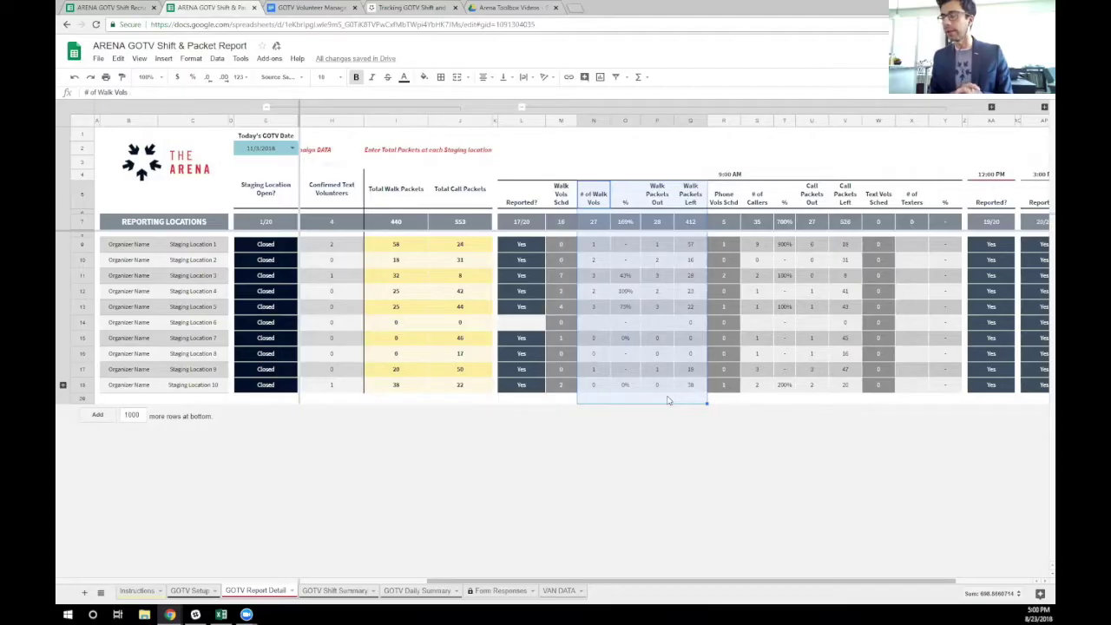
left_click_drag(657, 193, 674, 400)
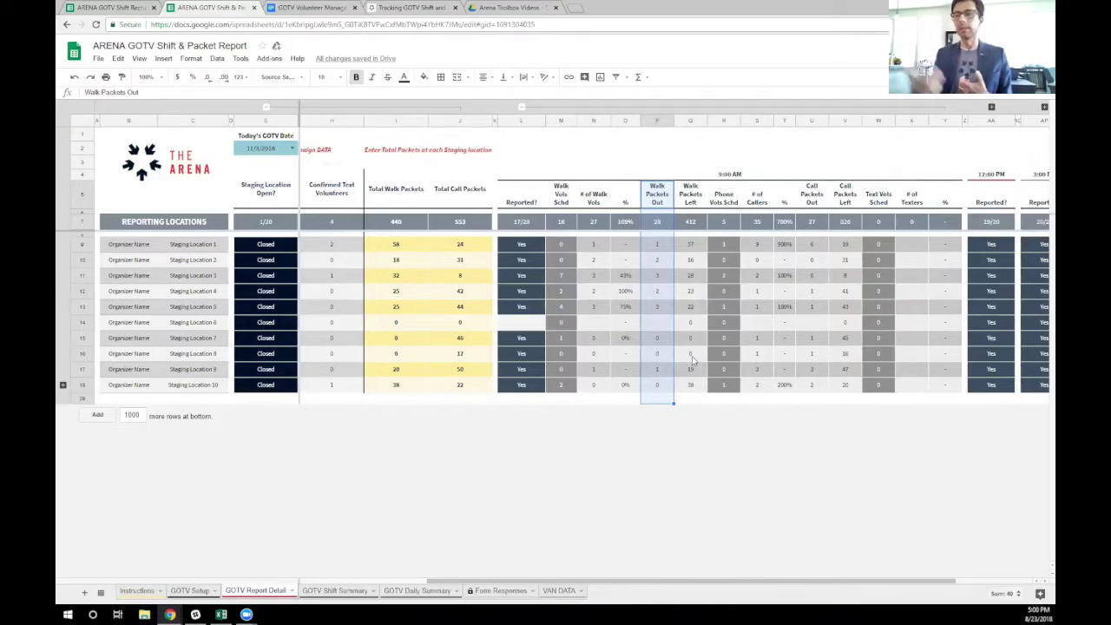
left_click_drag(691, 196, 694, 391)
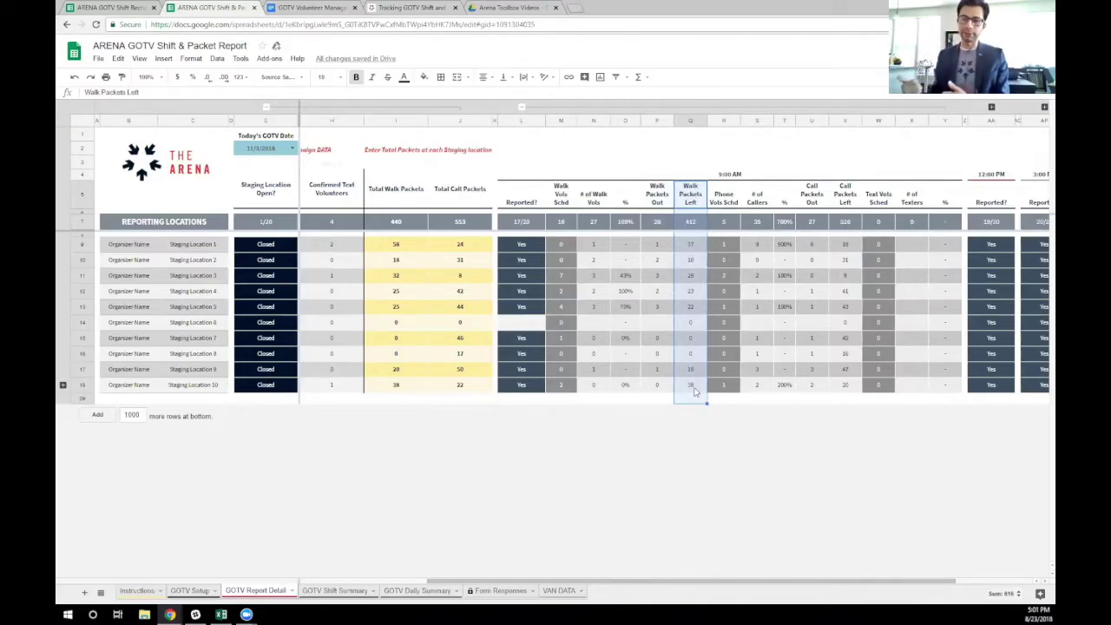
left_click_drag(755, 198, 840, 401)
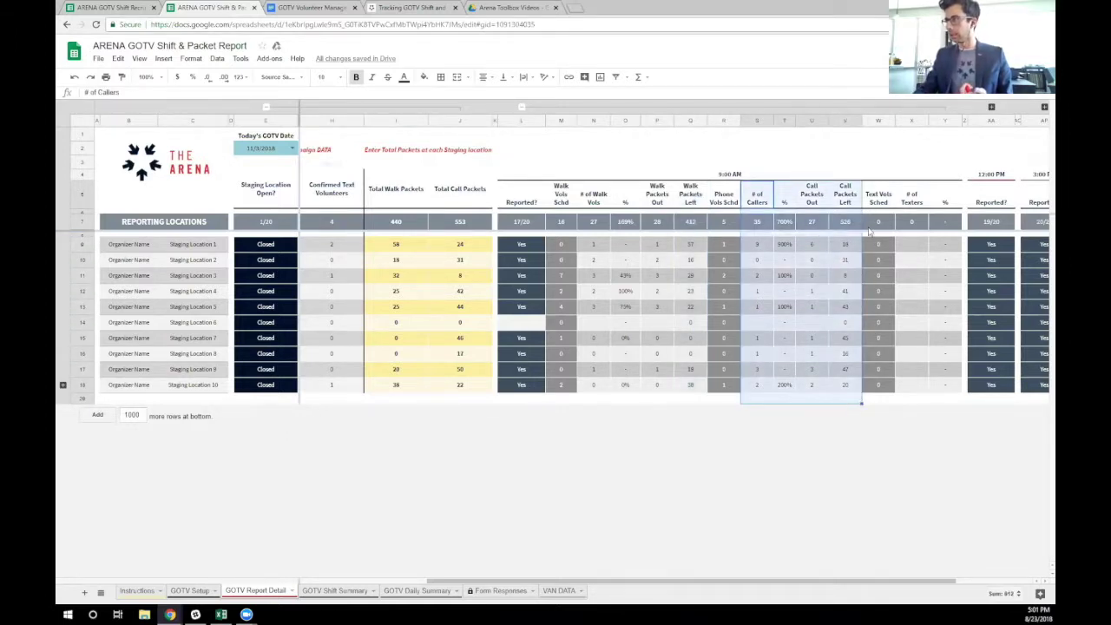
left_click_drag(911, 198, 943, 425)
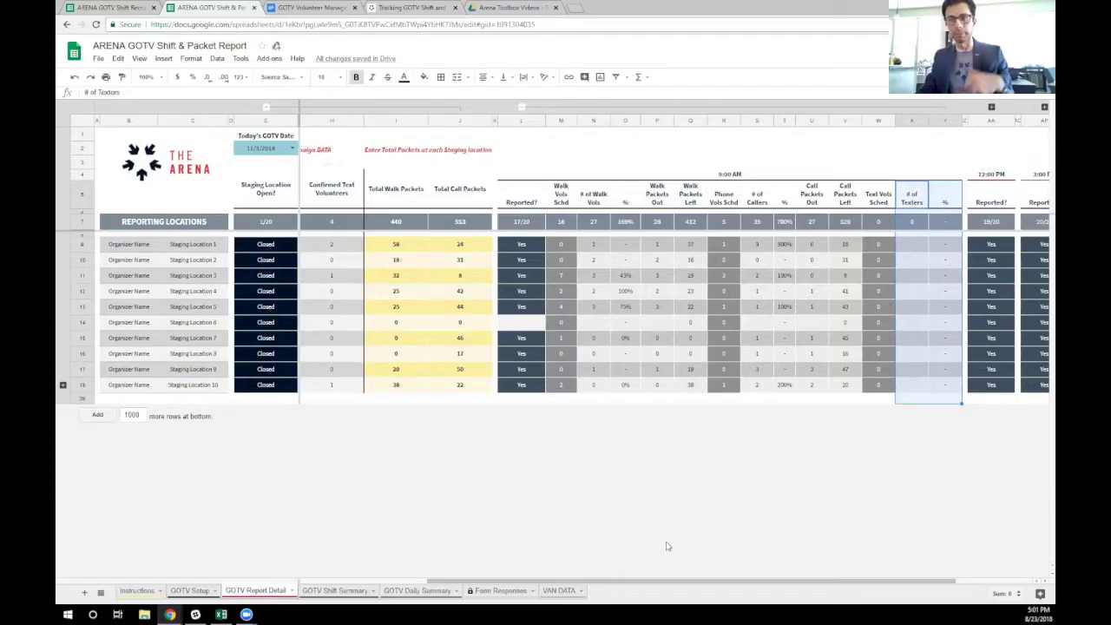
Collapse the 9:00 AM columns, then briefly expand the 12:00 PM shift's columns to view them and collapse them again.
left_click(523, 108)
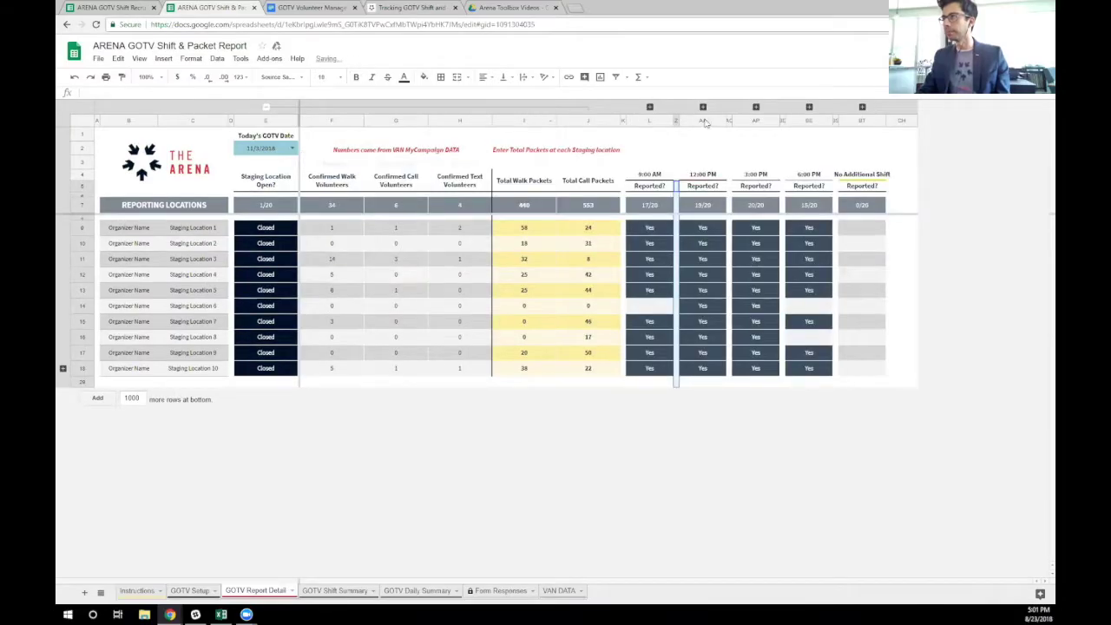
left_click(703, 107)
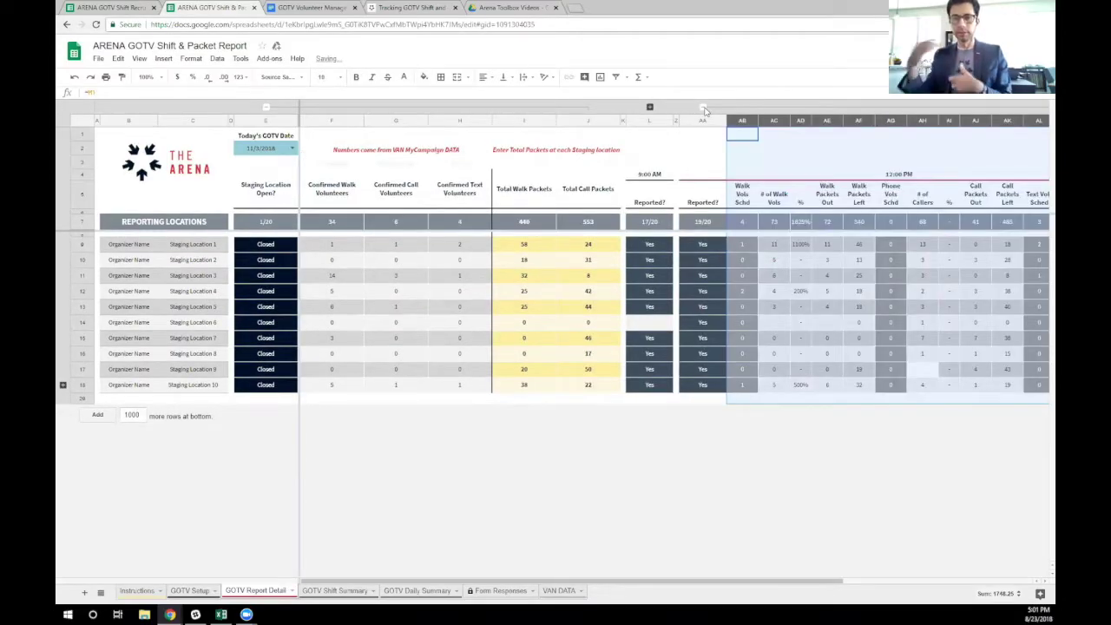
left_click(703, 106)
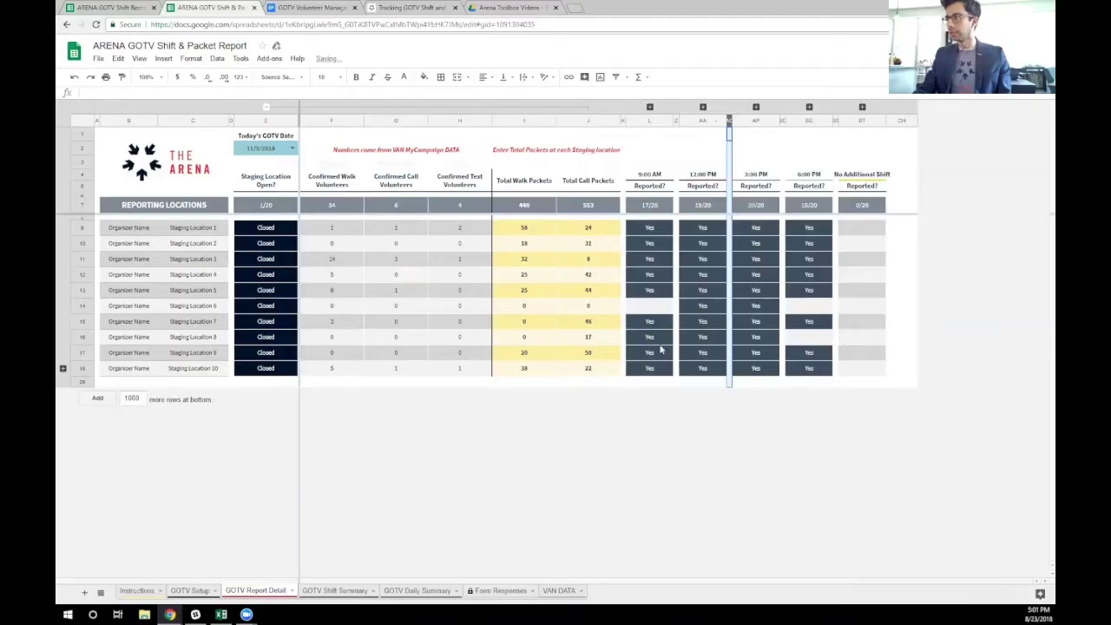
Check the GOTV date choices and the listed staging locations, and expand the grouped rows for Staging Locations 11 to 20.
left_click(293, 148)
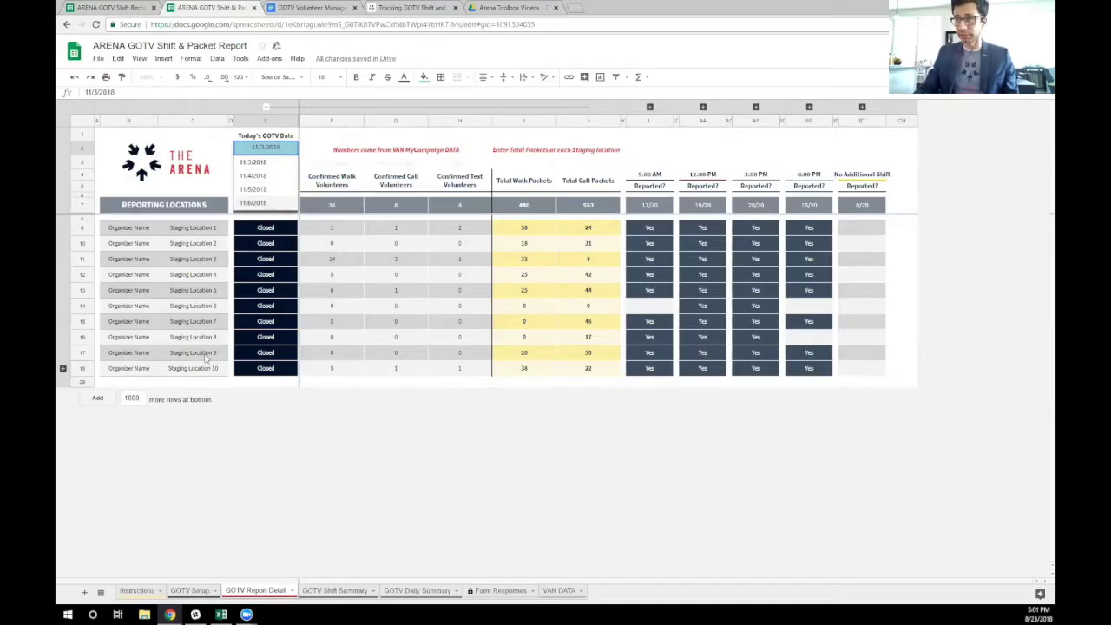
left_click(201, 382)
left_click_drag(206, 231, 201, 373)
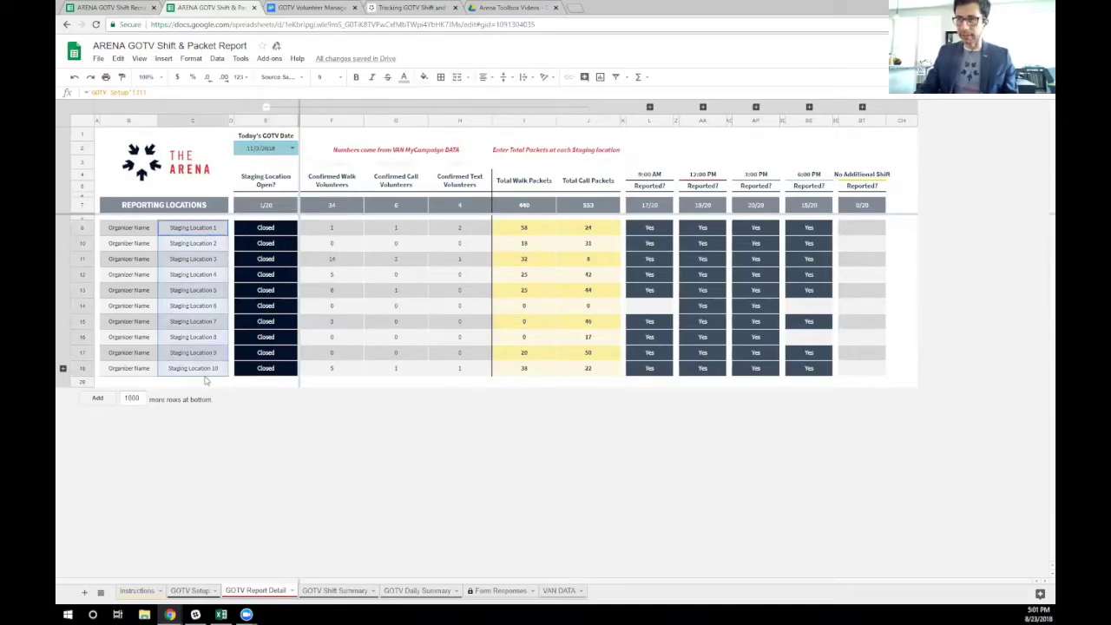
left_click(64, 371)
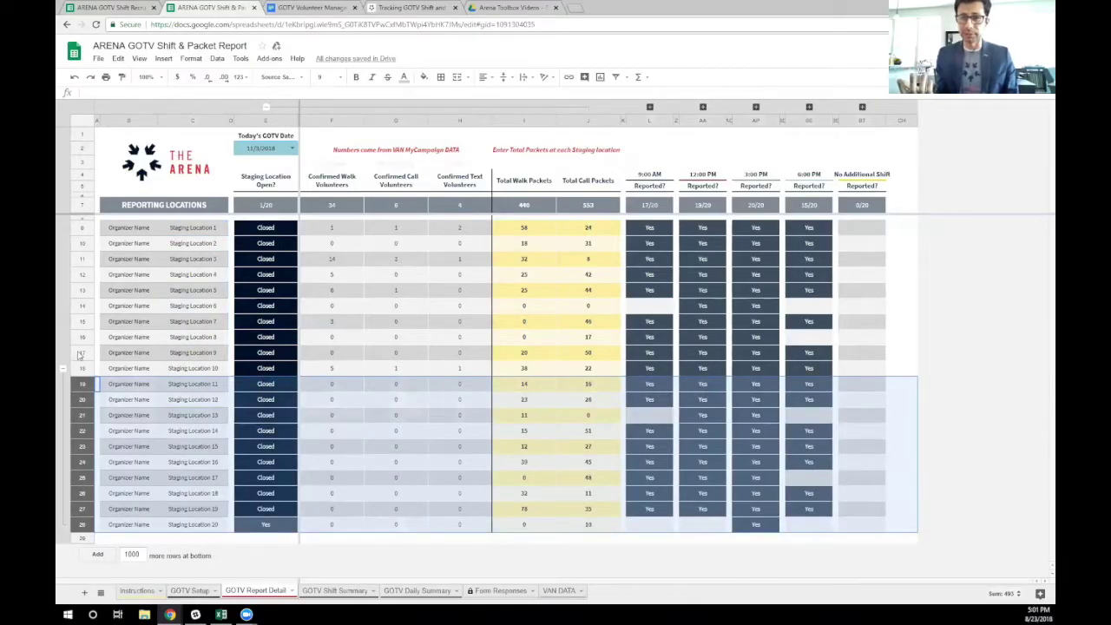
left_click(835, 120)
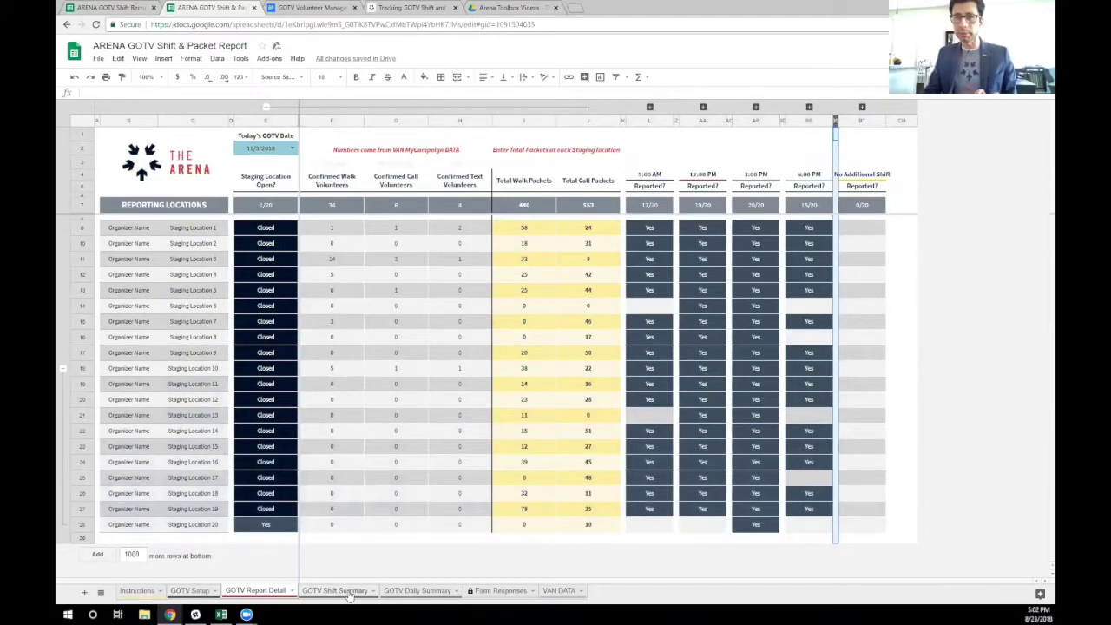
Review the per-shift sections on the GOTV Shift Summary sheet and the per-day sections on the GOTV Daily Summary sheet.
left_click(348, 591)
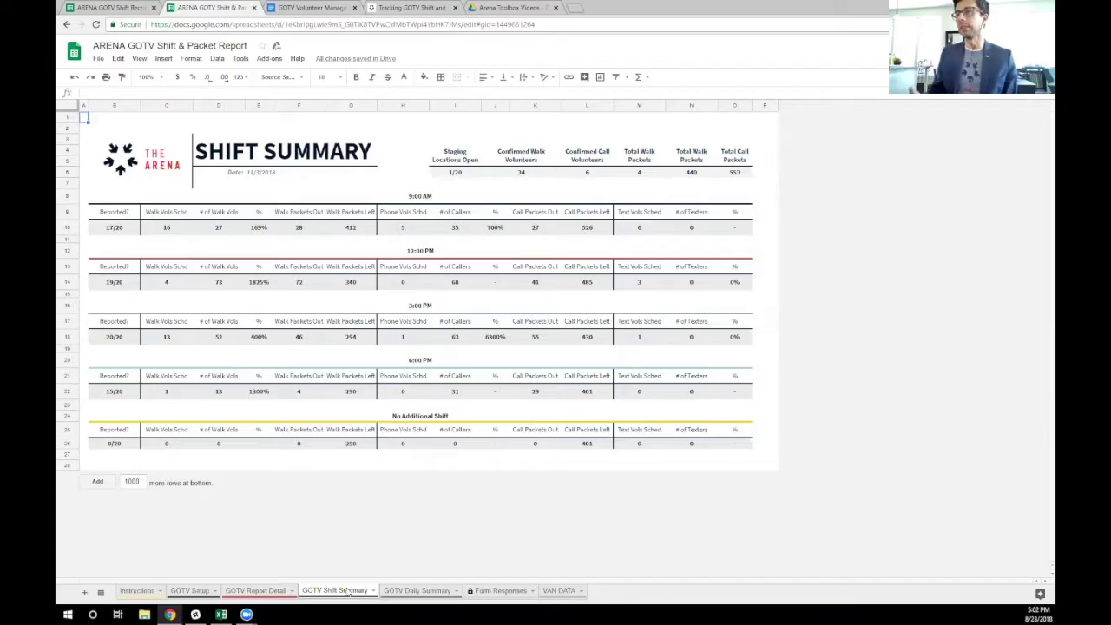
left_click(375, 196)
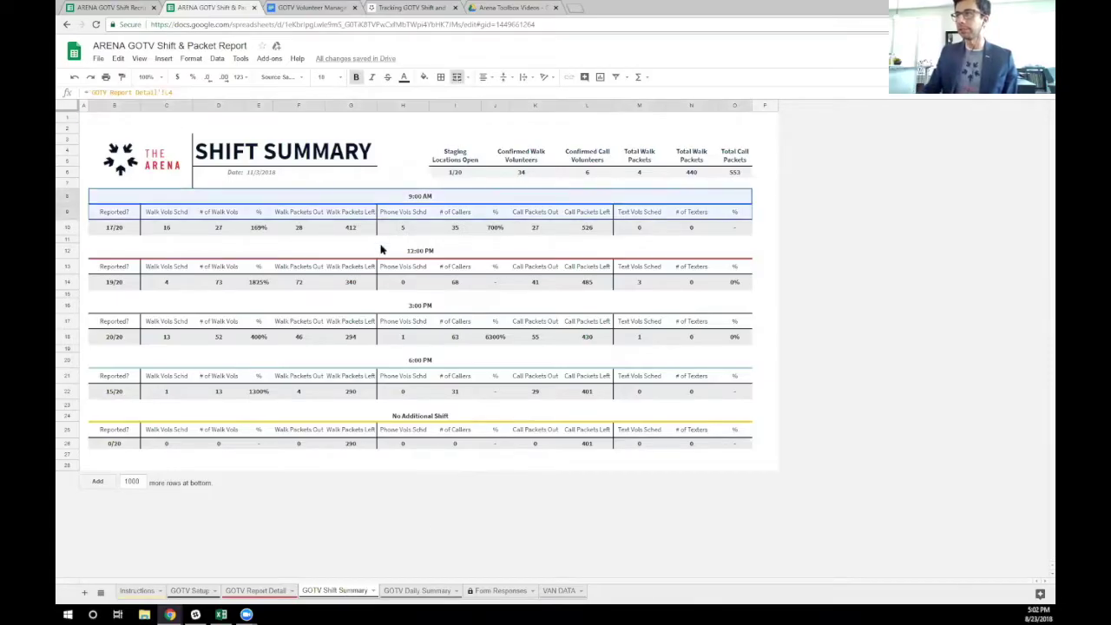
left_click(382, 251)
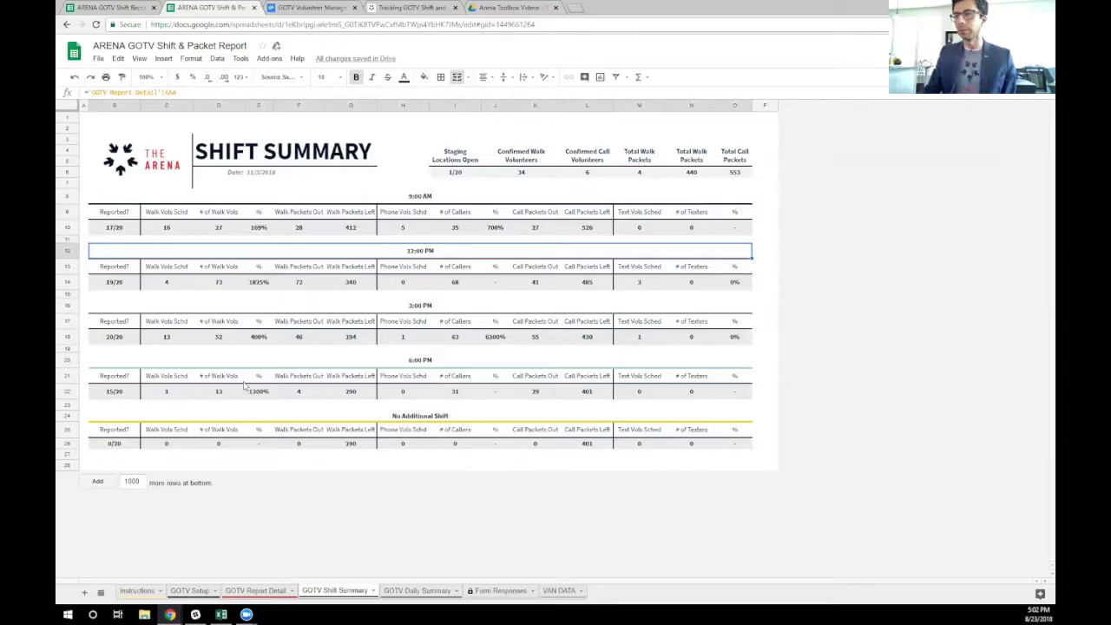
left_click(419, 593)
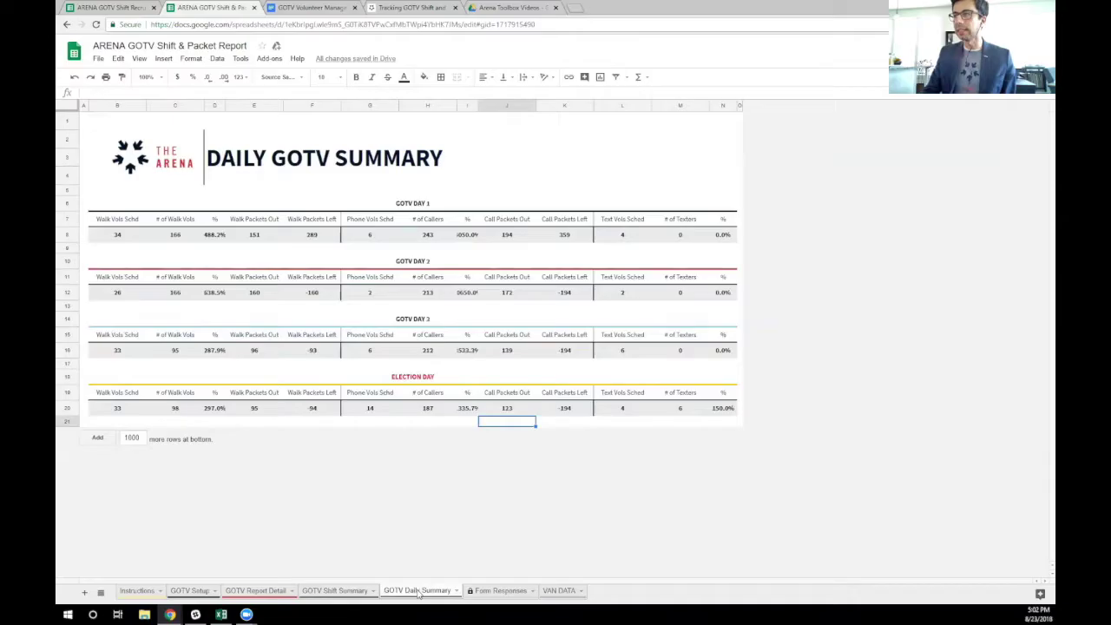
left_click(519, 340)
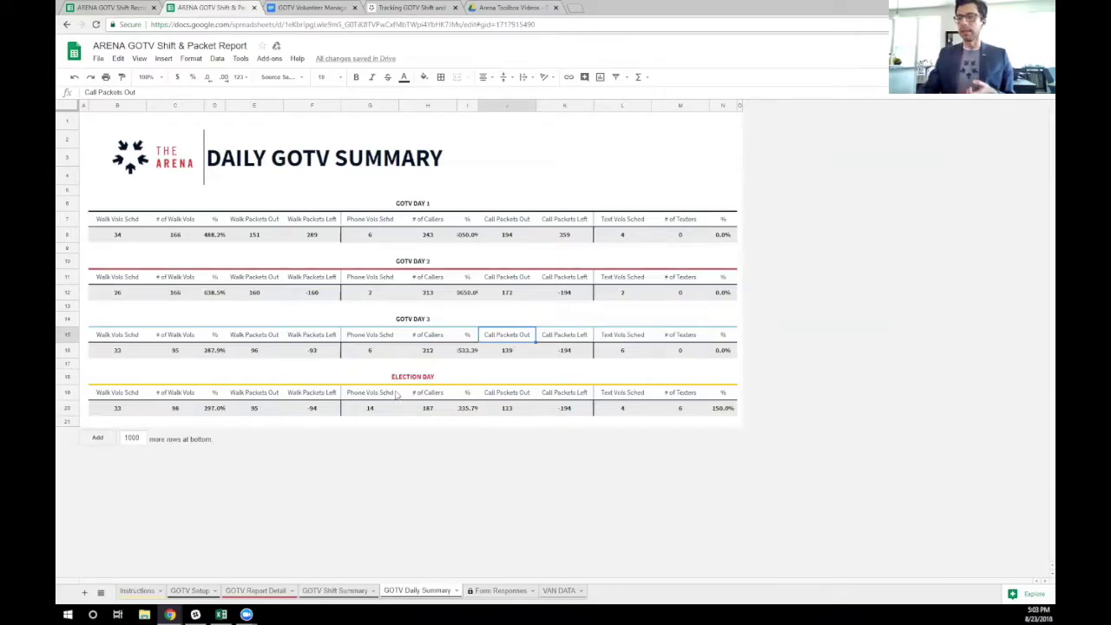
Review the report setup, form-linking and workbook-copying notes on the Instructions sheet.
left_click(138, 593)
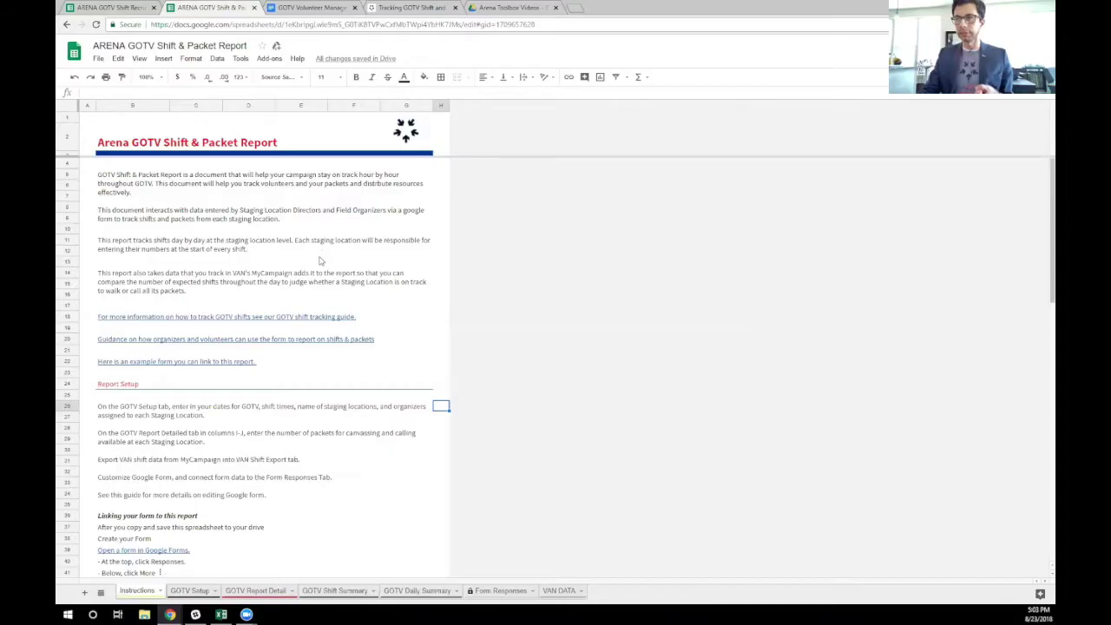
scroll(319, 259, "down", 2)
scroll(318, 290, "down", 2)
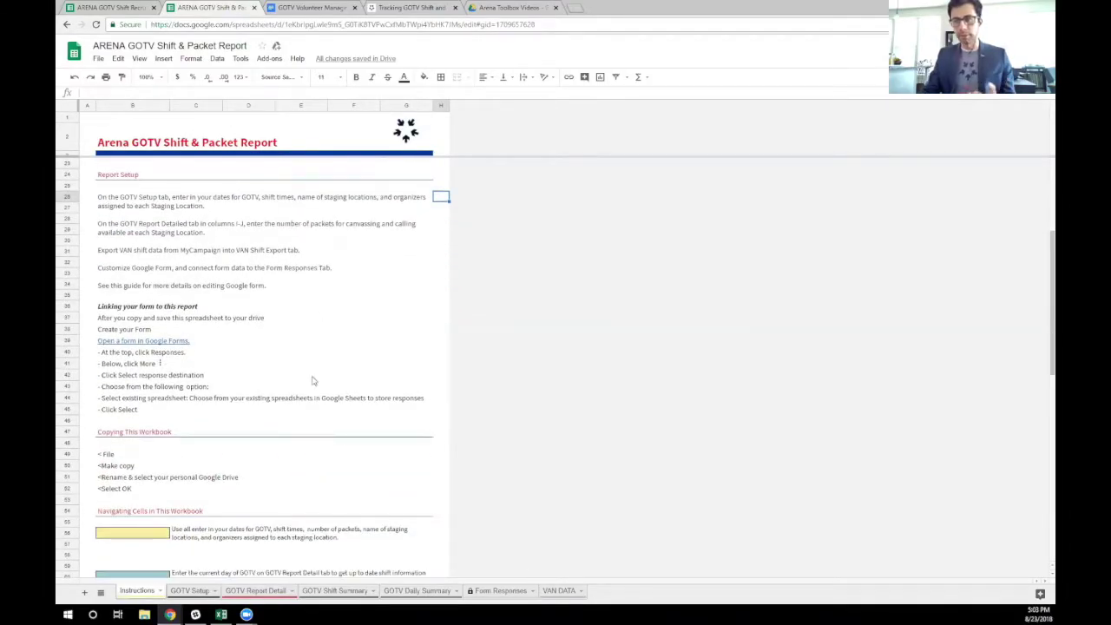
scroll(224, 408, "up", 5)
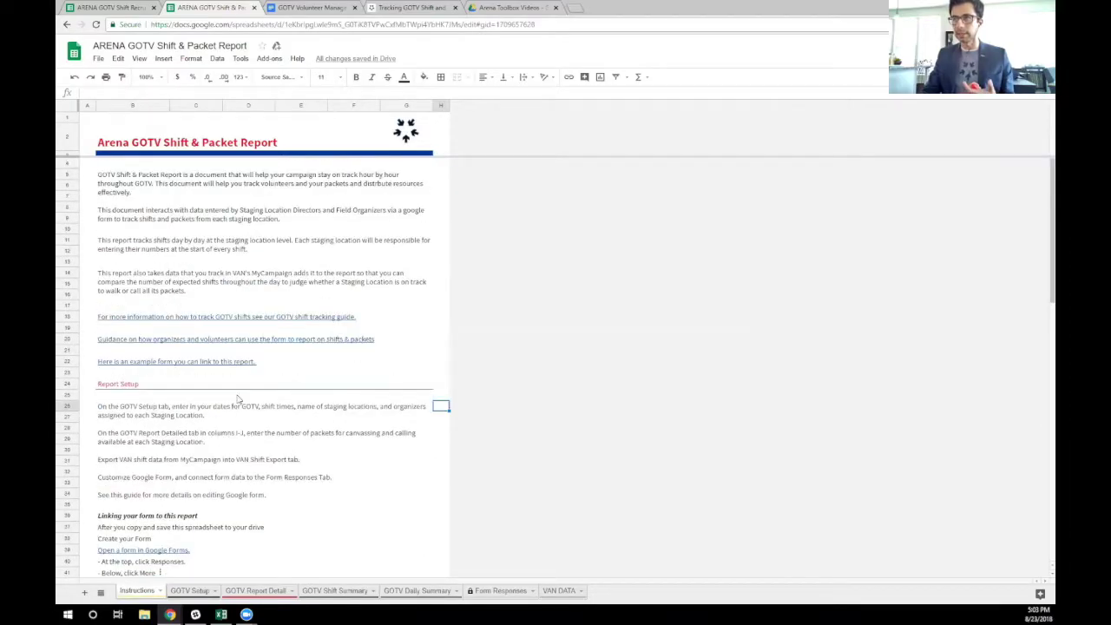
Open the example form linked from the Instructions sheet.
left_click(224, 365)
left_click(187, 365)
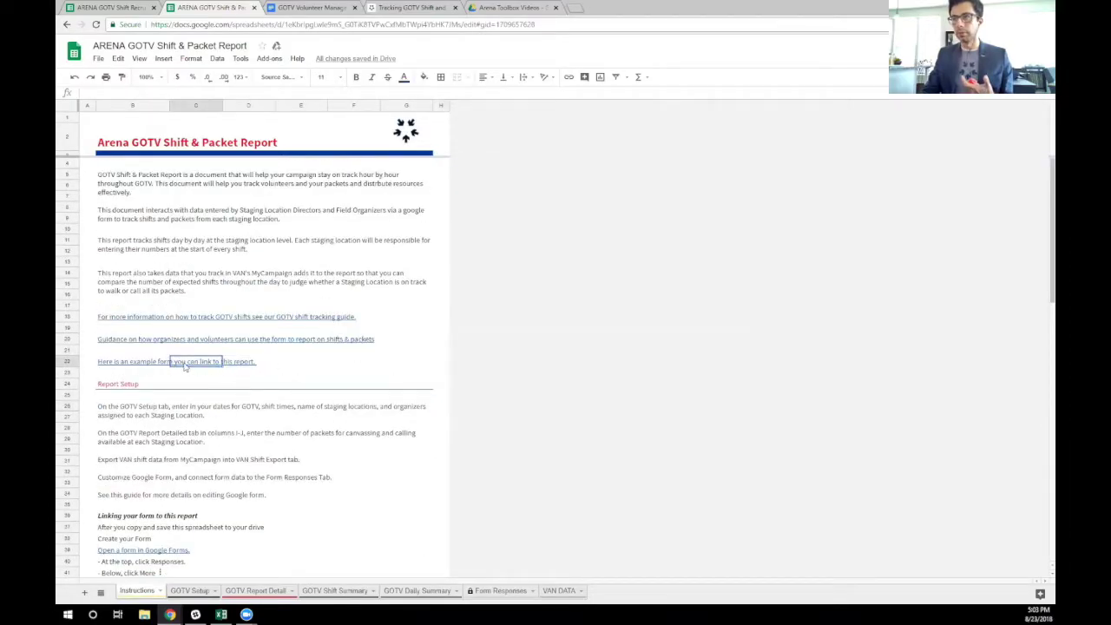
left_click(111, 365)
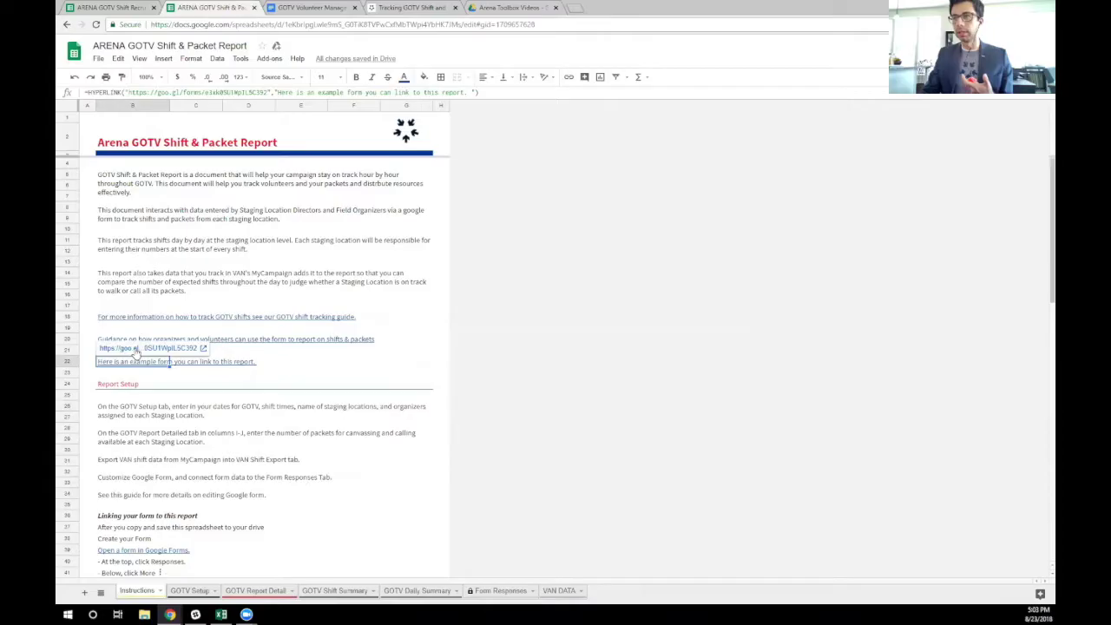
left_click(136, 349)
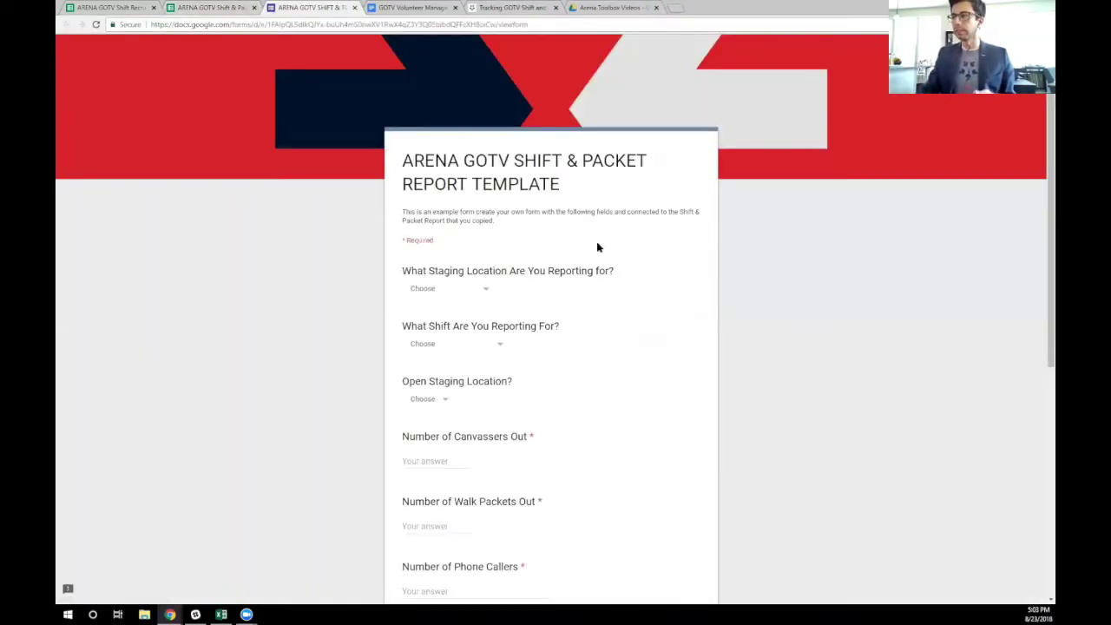
Choose Staging Location 8 as the reporting location and 12:00PM SHIFT as the reported shift in the example form.
scroll(590, 247, "down", 3)
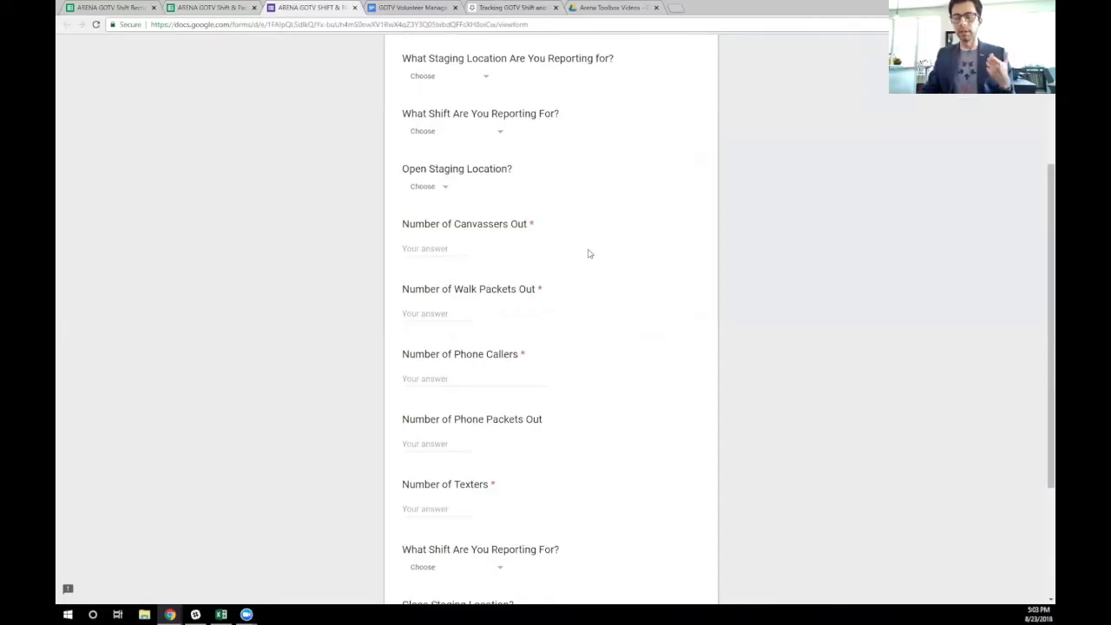
scroll(581, 308, "up", 3)
left_click(488, 289)
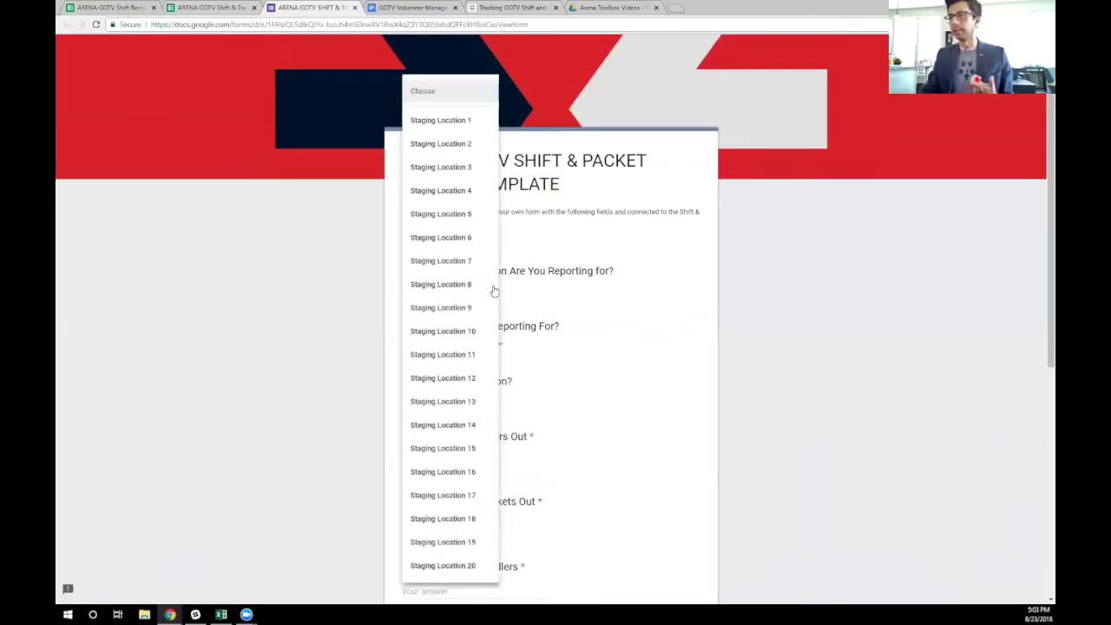
left_click(468, 285)
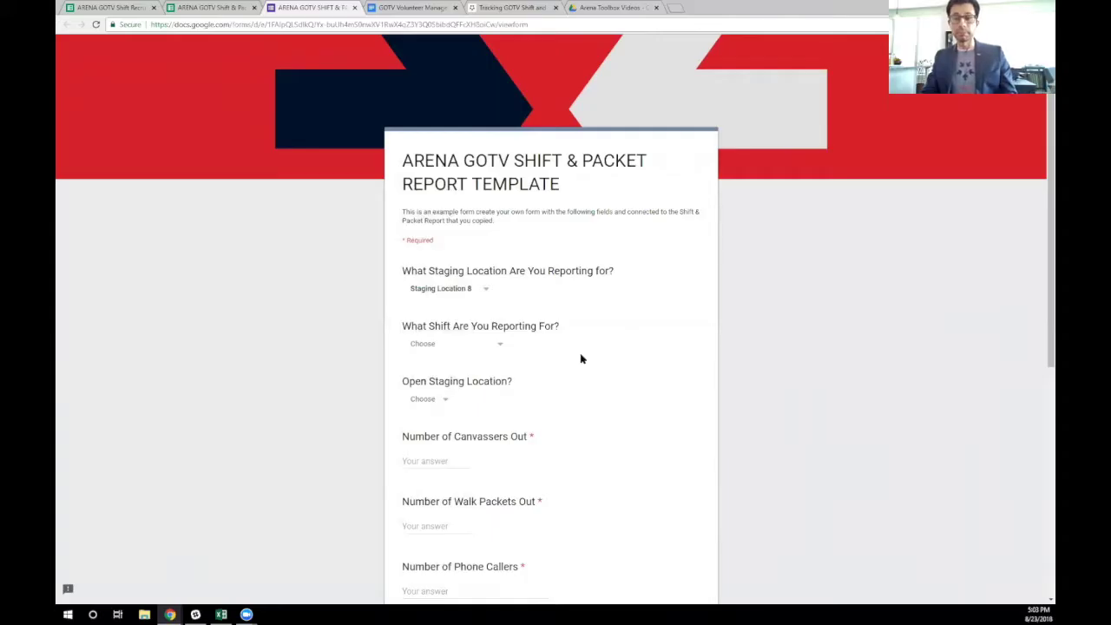
left_click(503, 344)
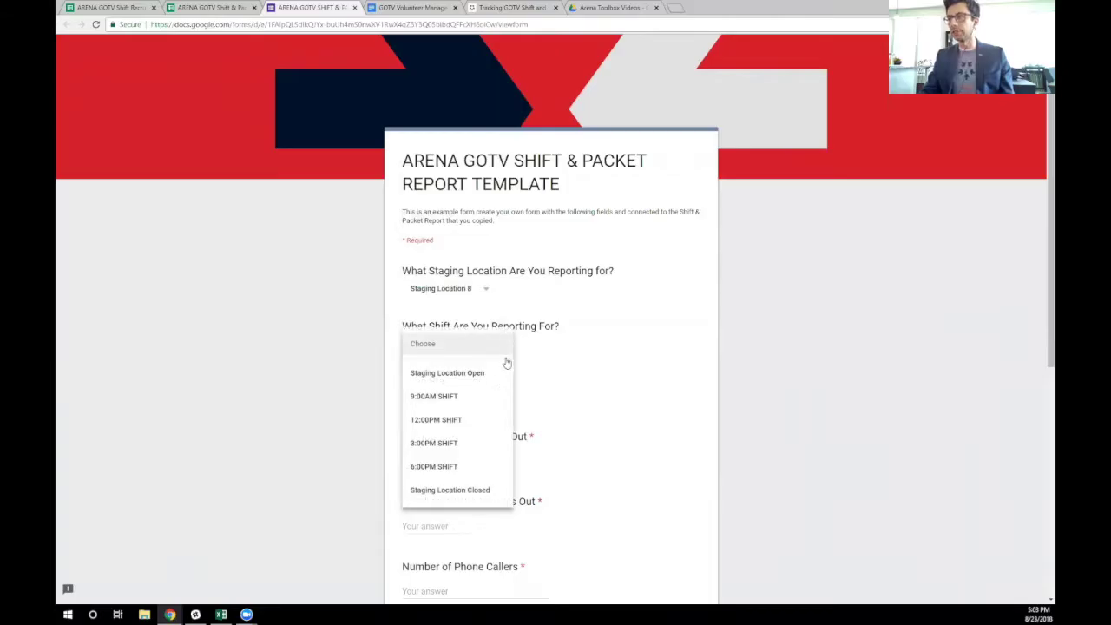
left_click(493, 431)
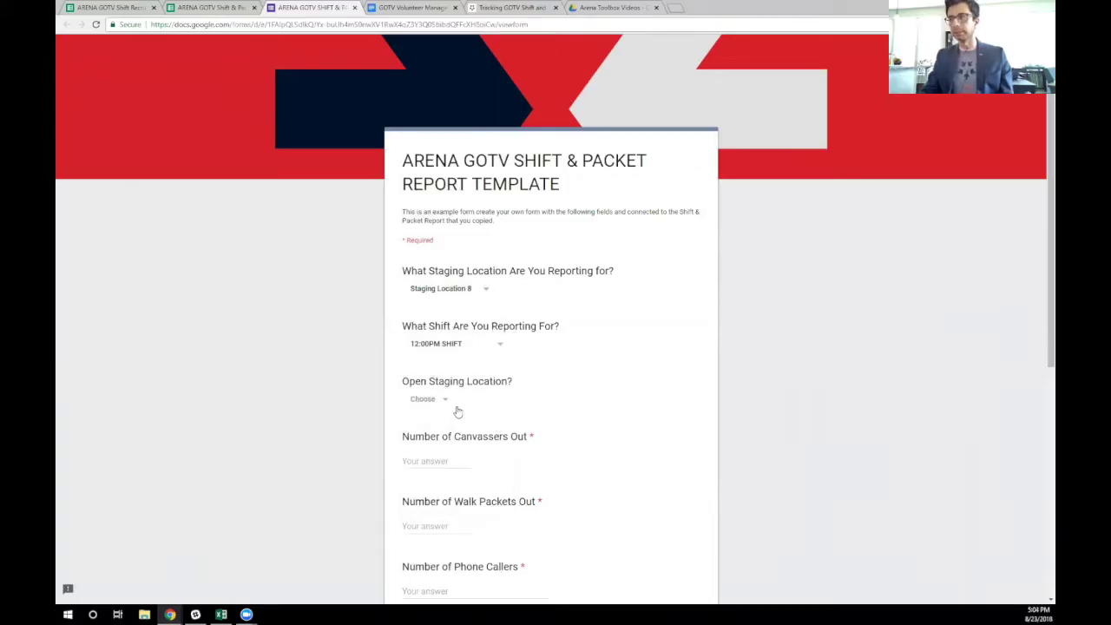